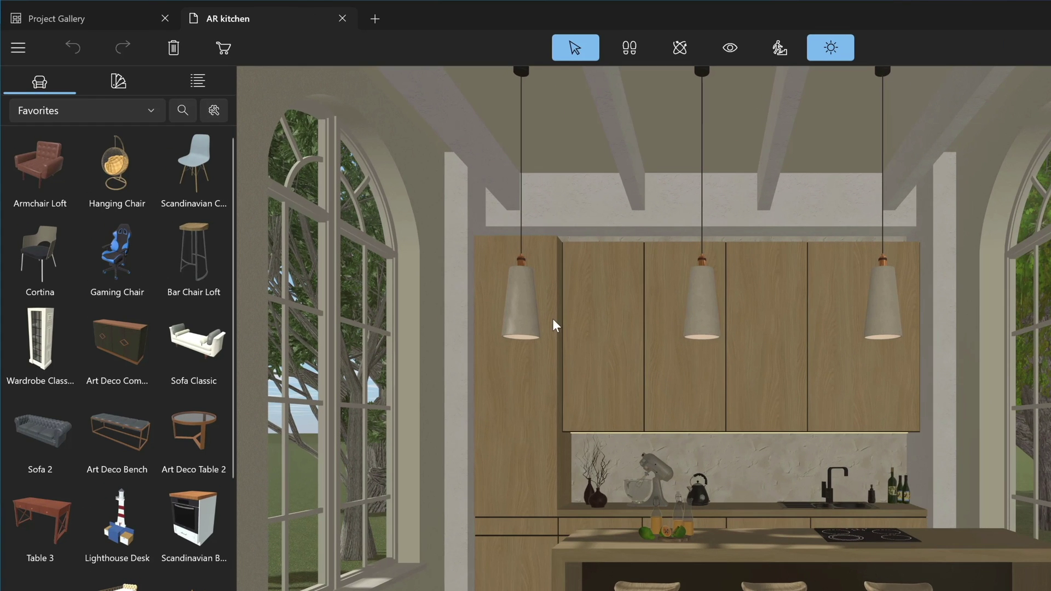
- Export the entire Live Home 3D kitchen project as a glTF Binary (.glb) file
left_click(18, 48)
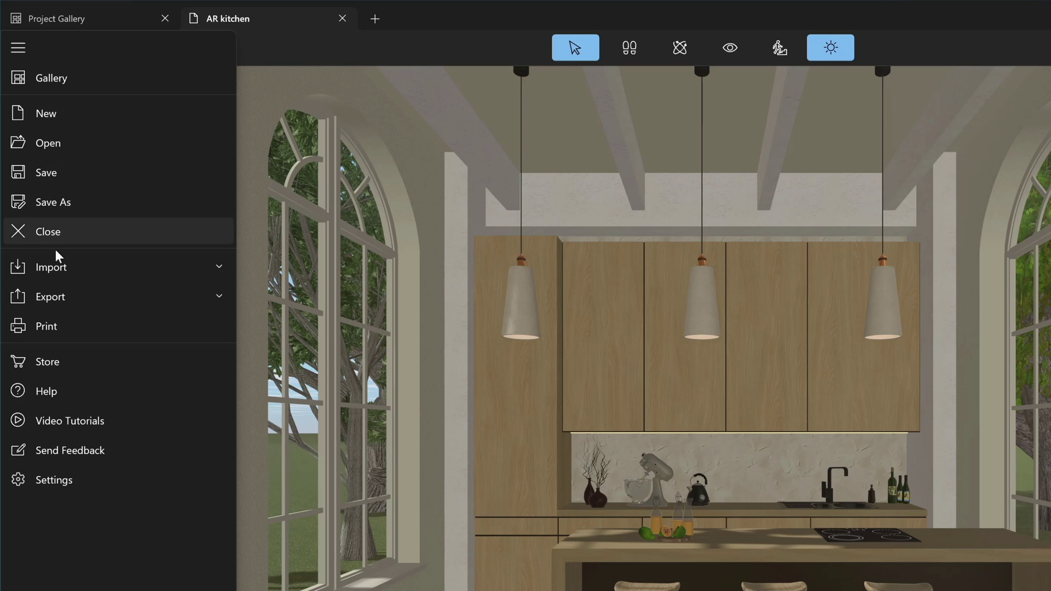
left_click(58, 288)
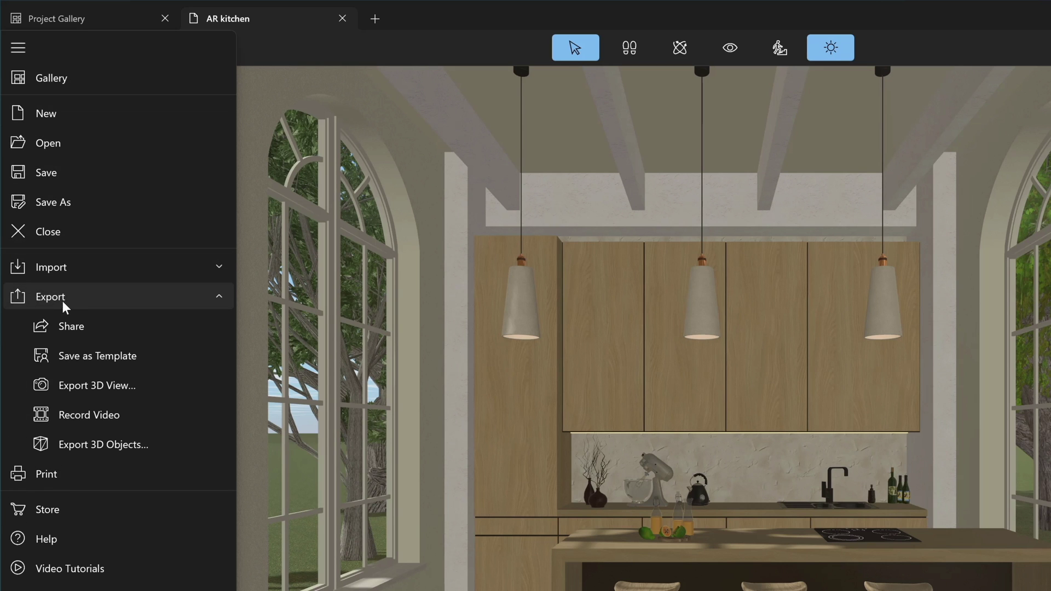
left_click(74, 434)
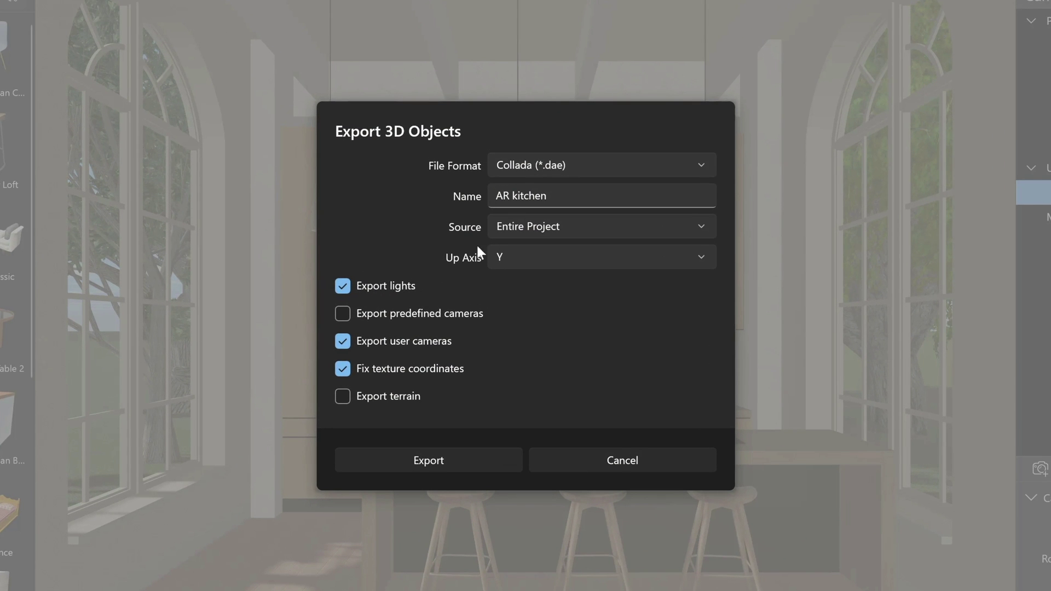
left_click(586, 169)
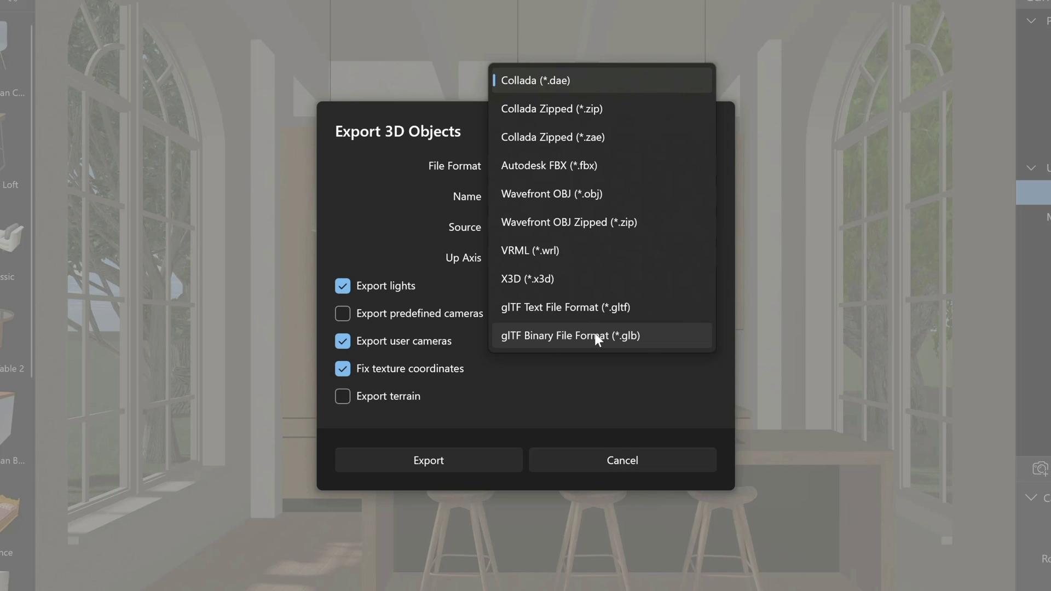
left_click(594, 333)
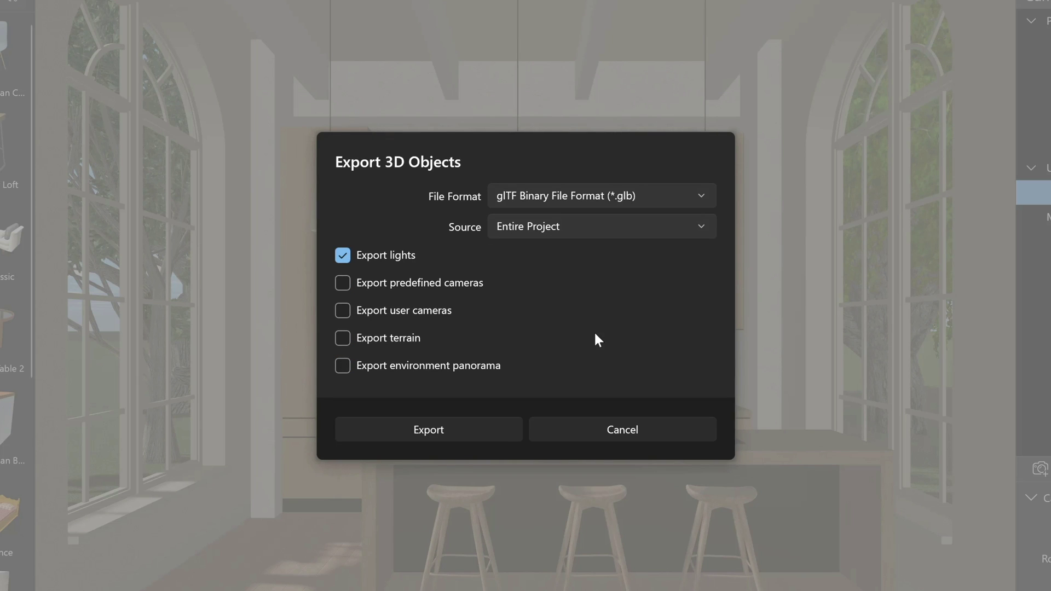
left_click(588, 227)
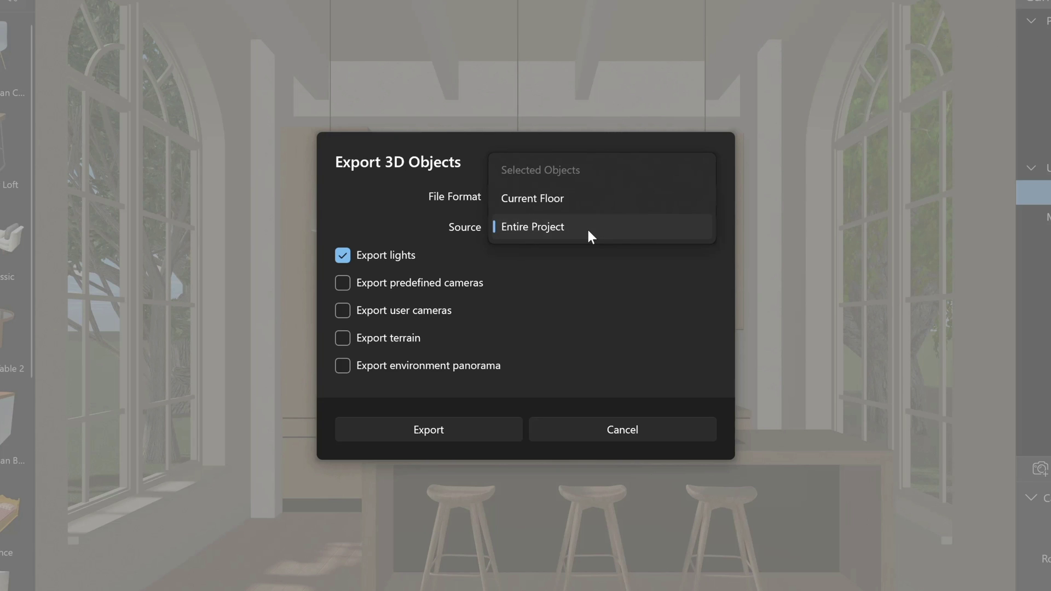
left_click(587, 229)
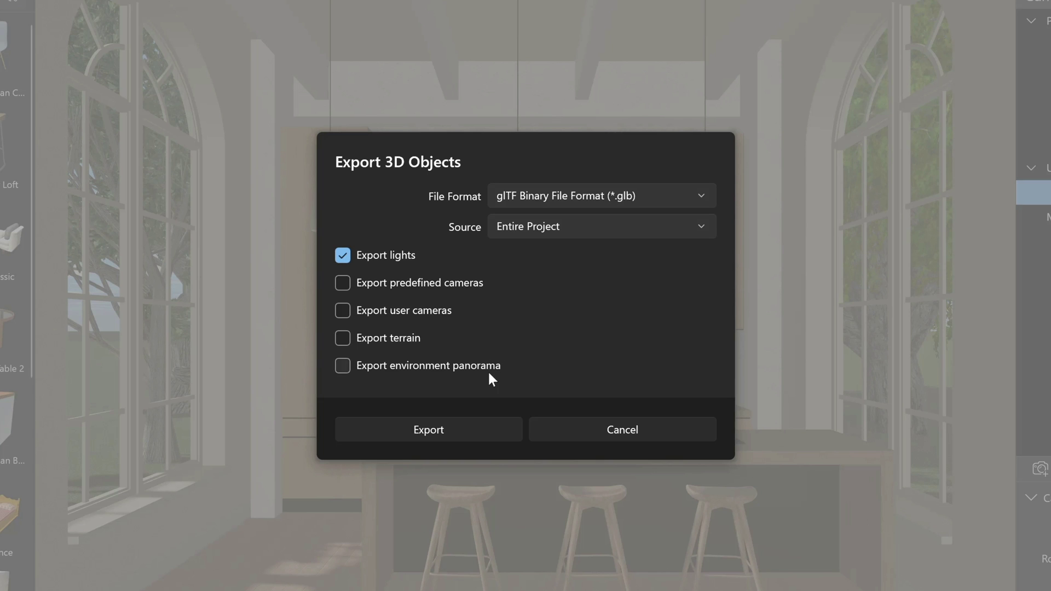
left_click(476, 429)
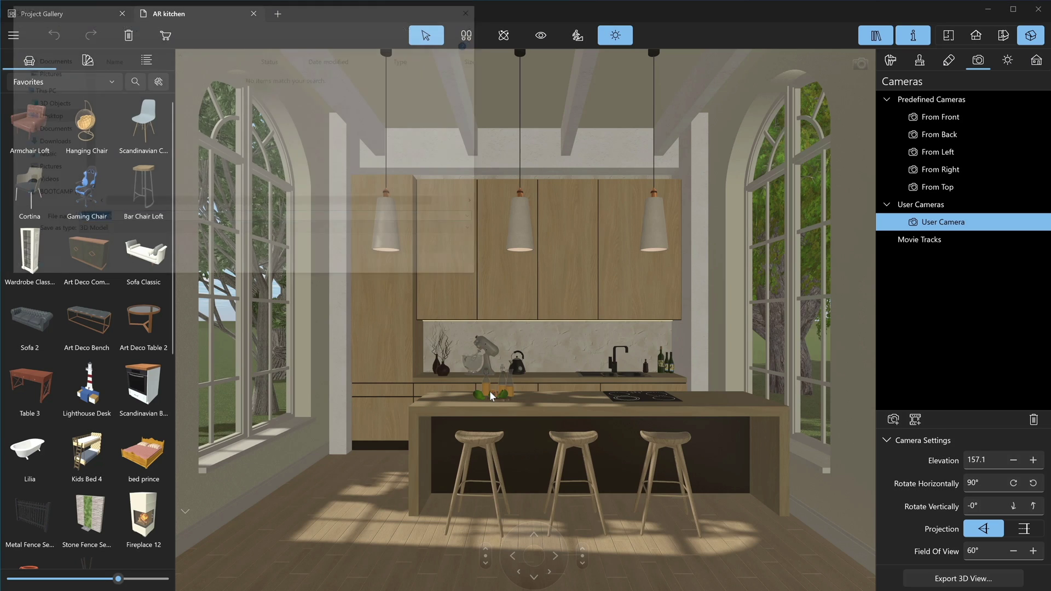
- Save the exported kitchen file, then delete Blender's default camera, cube and light
left_click(396, 268)
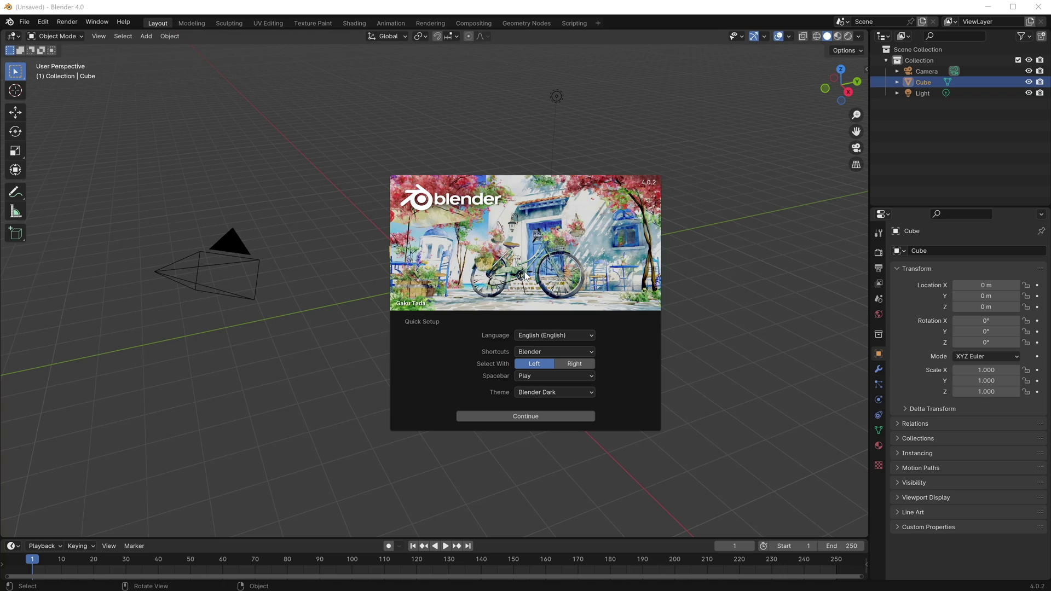
key("Escape")
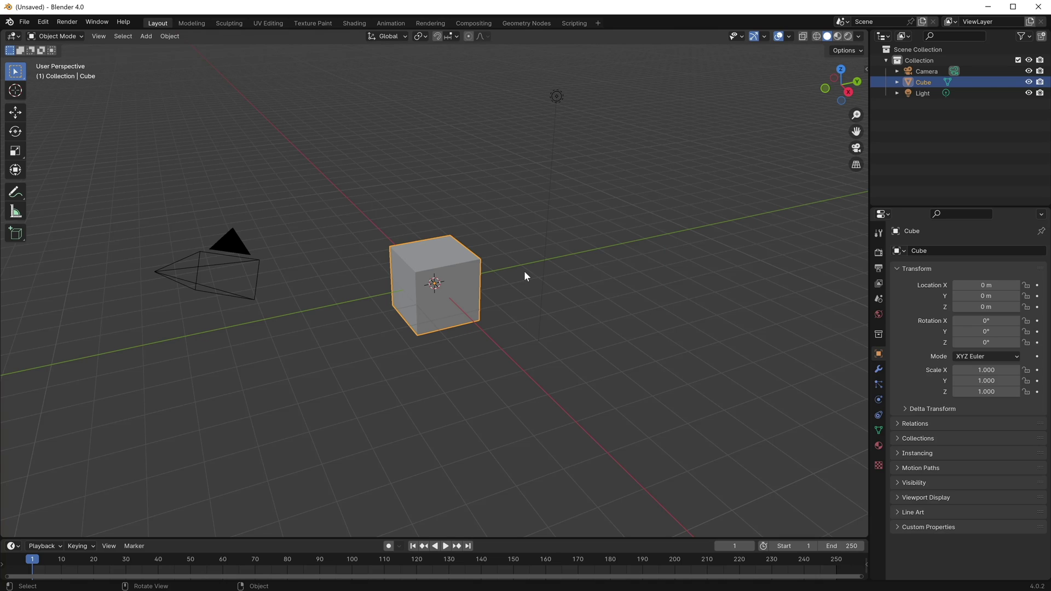
key("a")
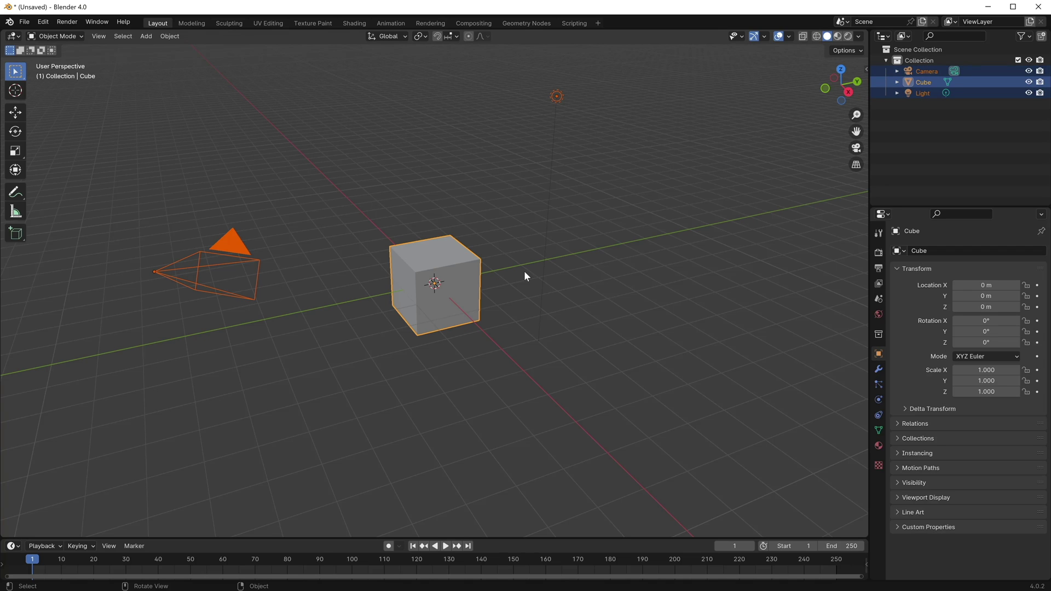
key("x")
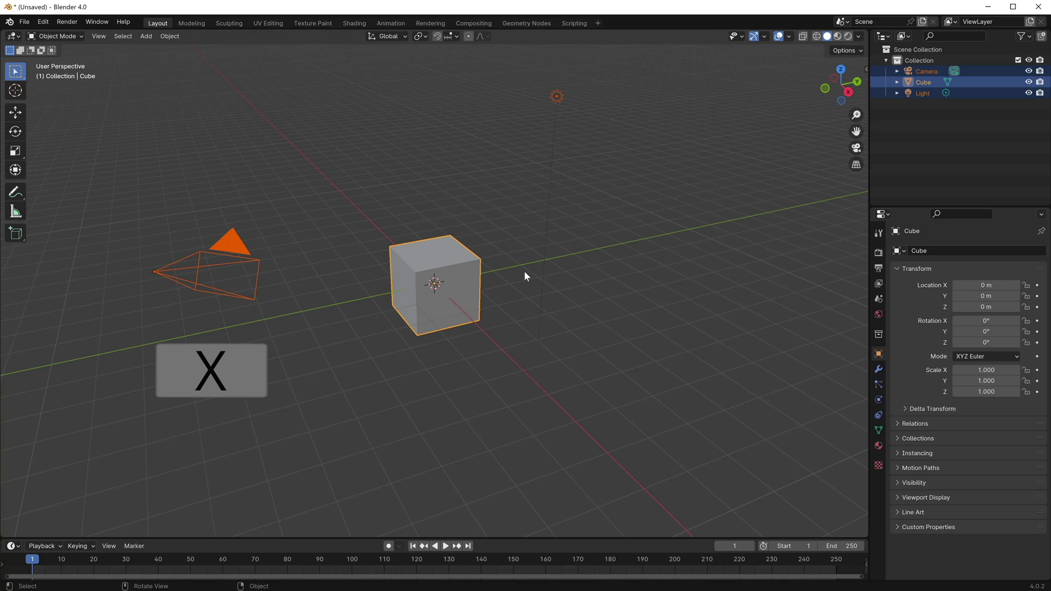
left_click(526, 273)
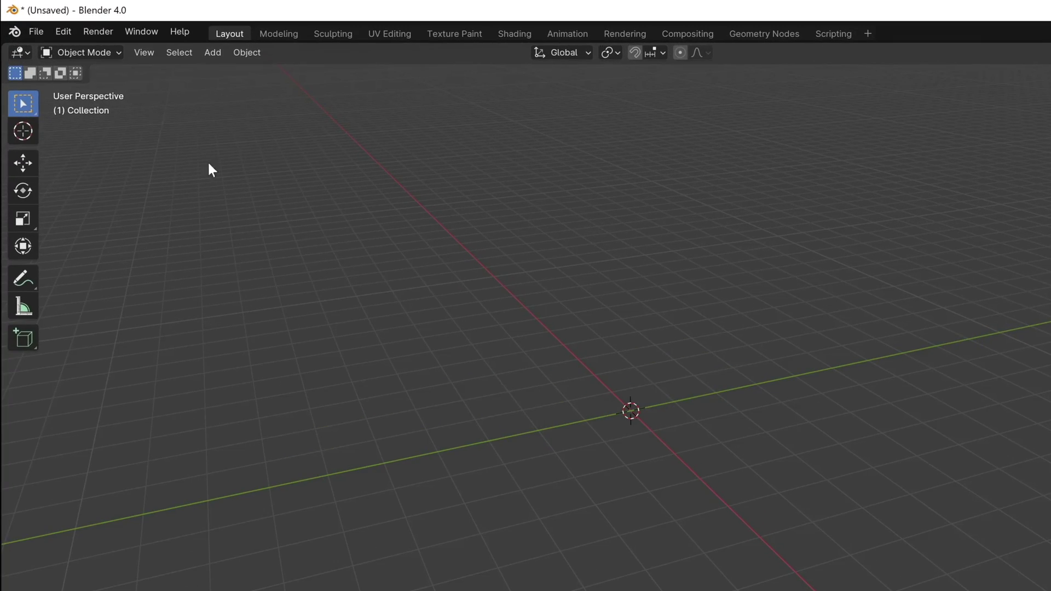
- Import AR kitchen.glb from the Desktop as a glTF 2.0 file
left_click(37, 34)
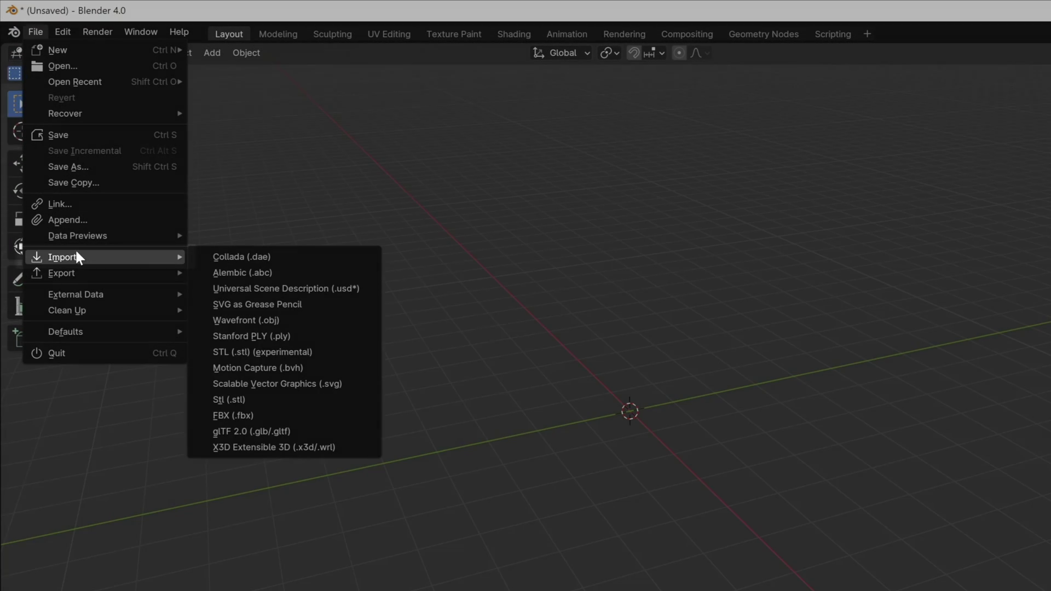
mouse_move(63, 258)
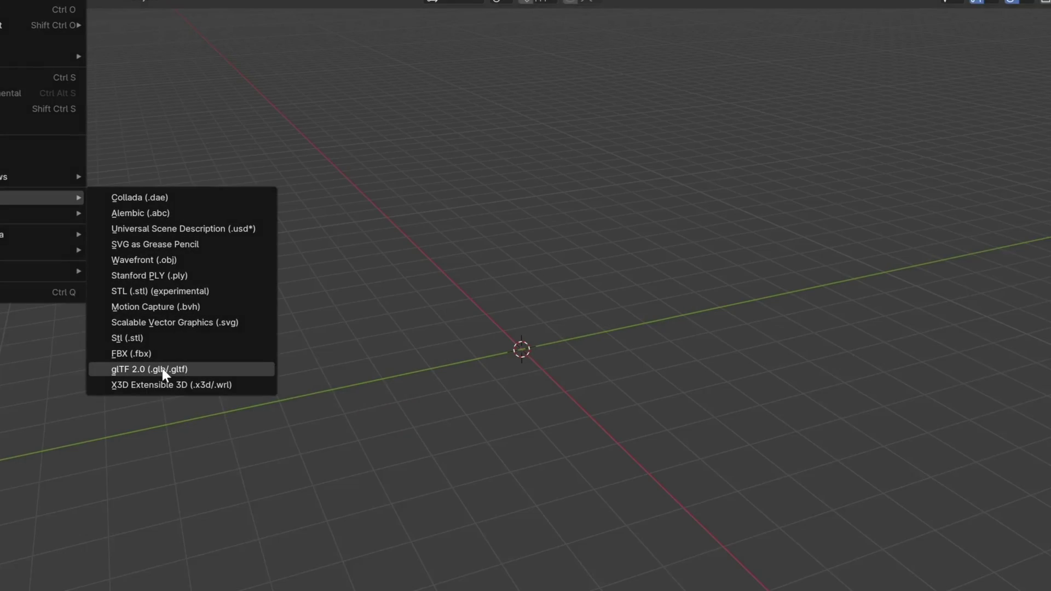
left_click(264, 431)
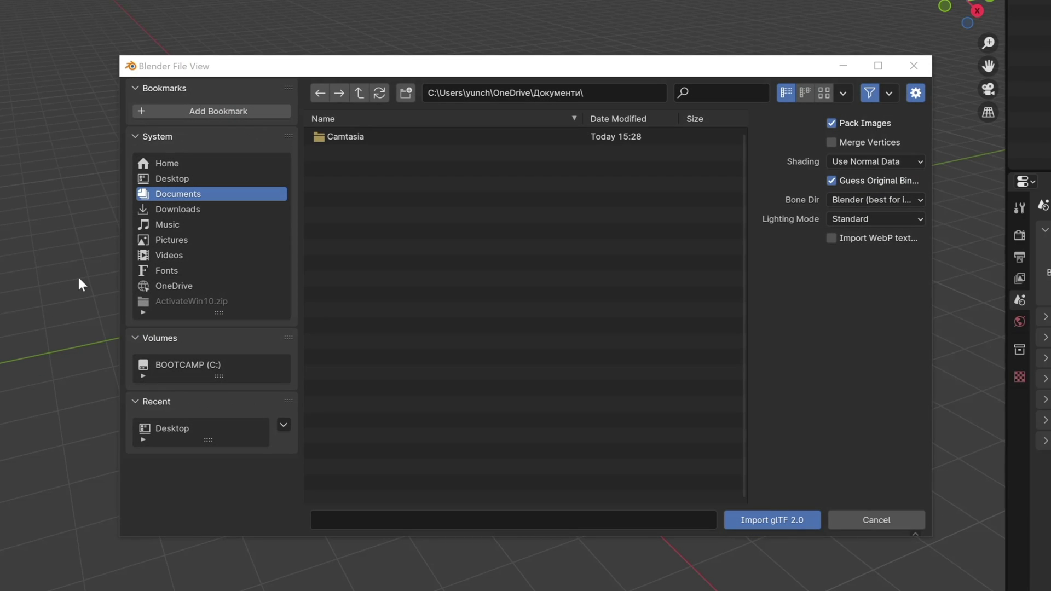
left_click(173, 182)
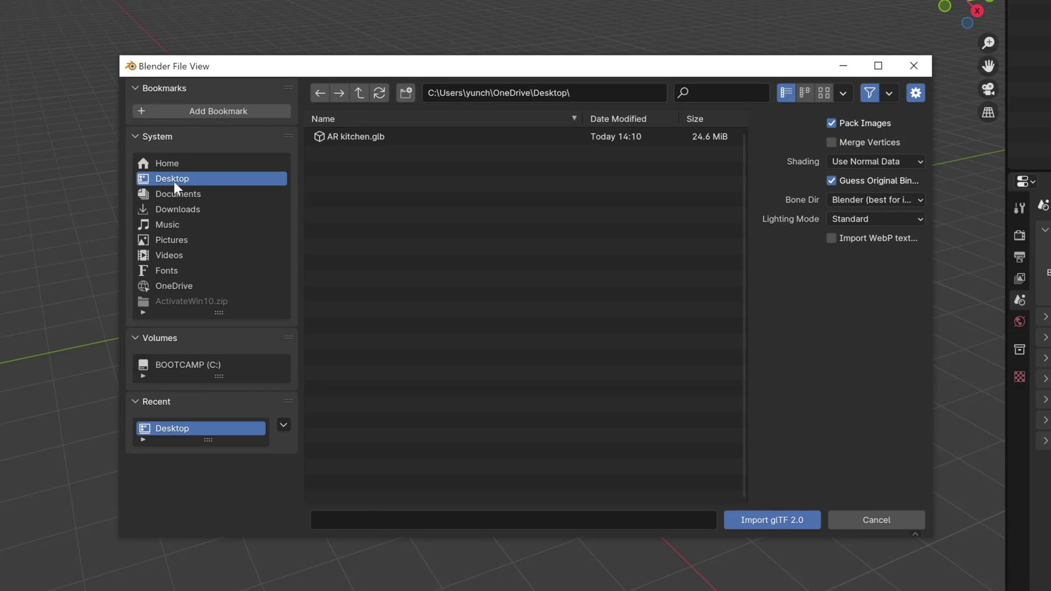
left_click(316, 135)
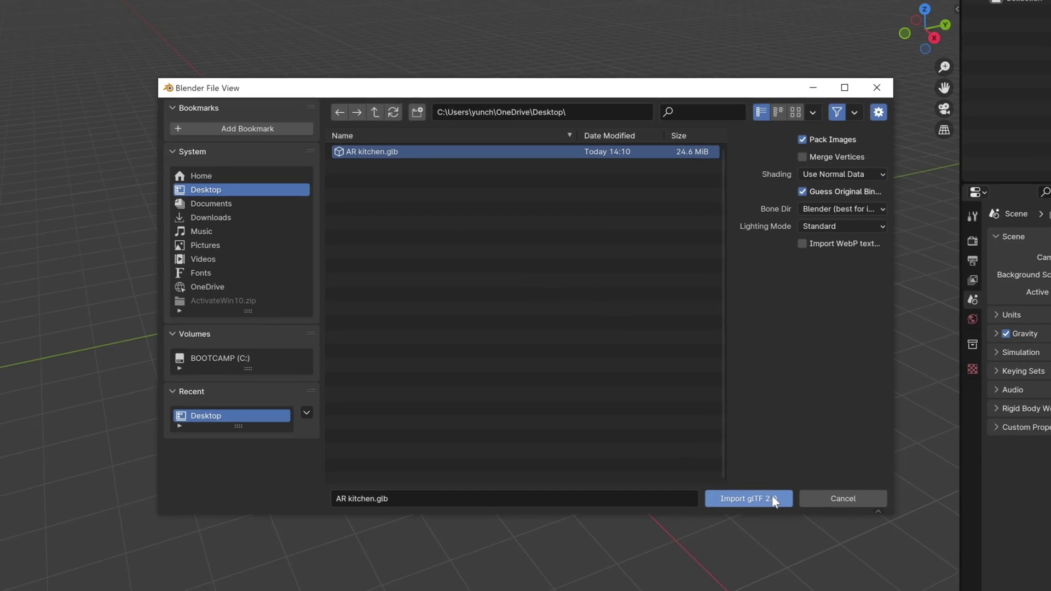
left_click(772, 521)
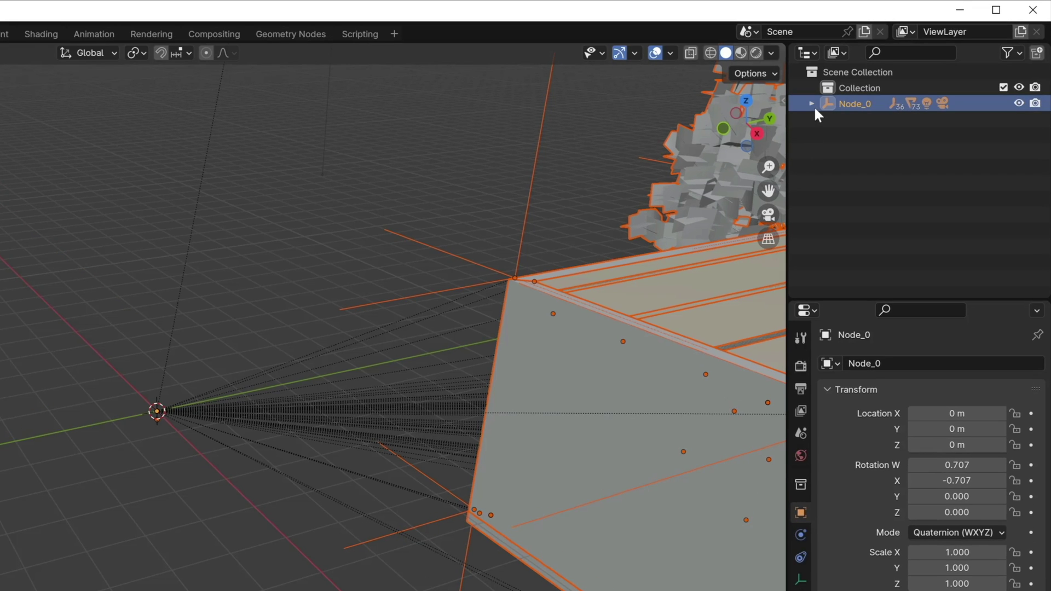
- Expand Node_0, select Main View Camera, and view the kitchen through it
left_click(813, 103)
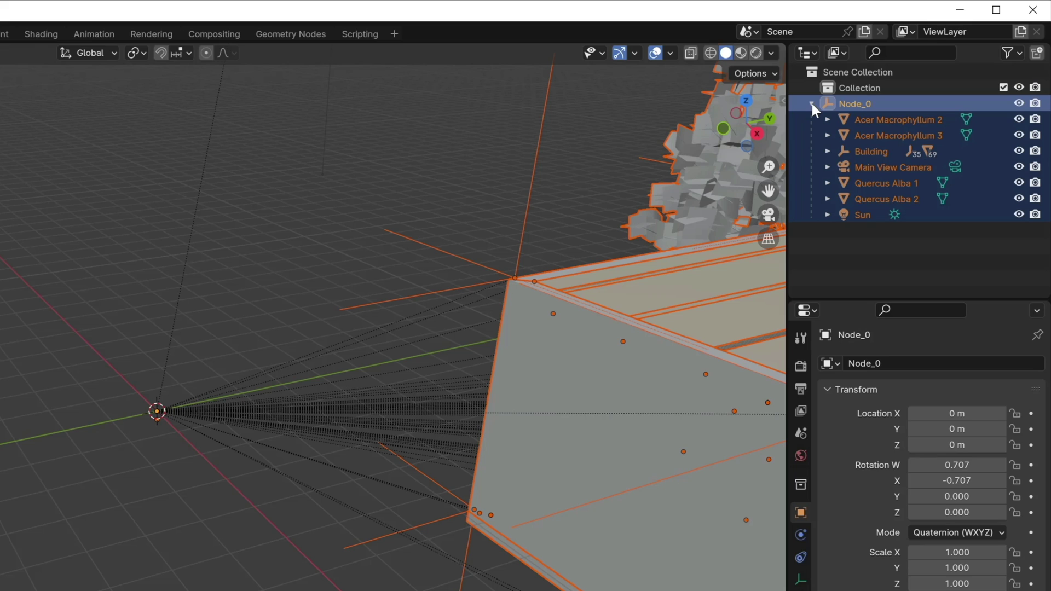
left_click(854, 164)
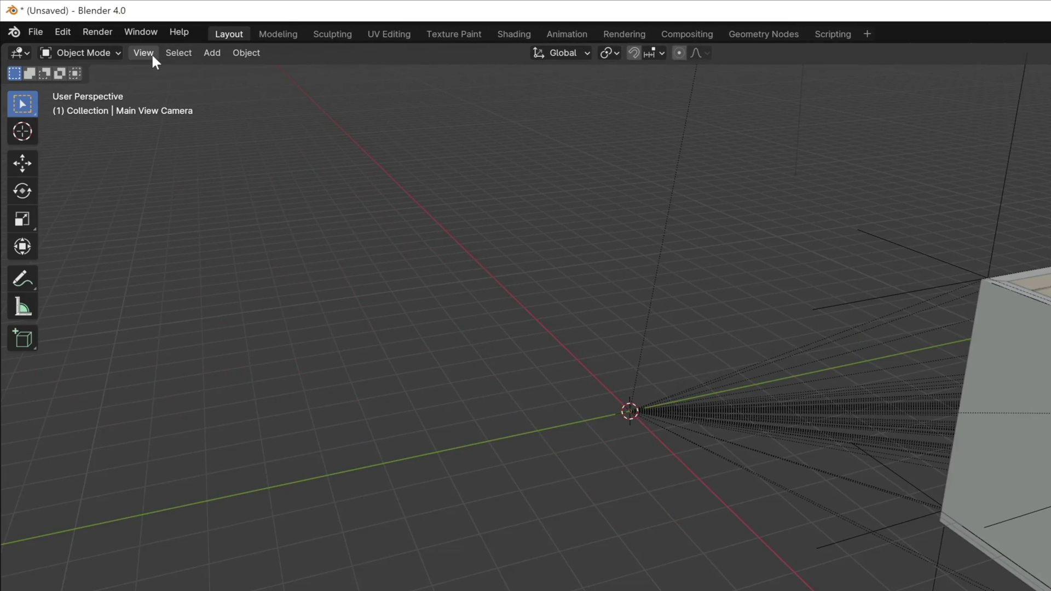
left_click(146, 53)
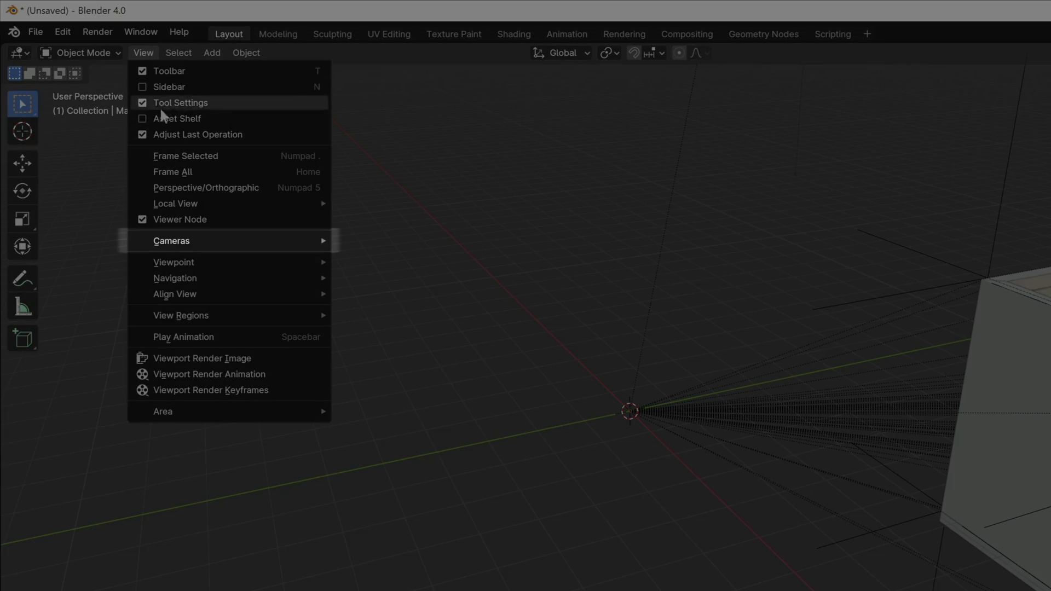
mouse_move(198, 241)
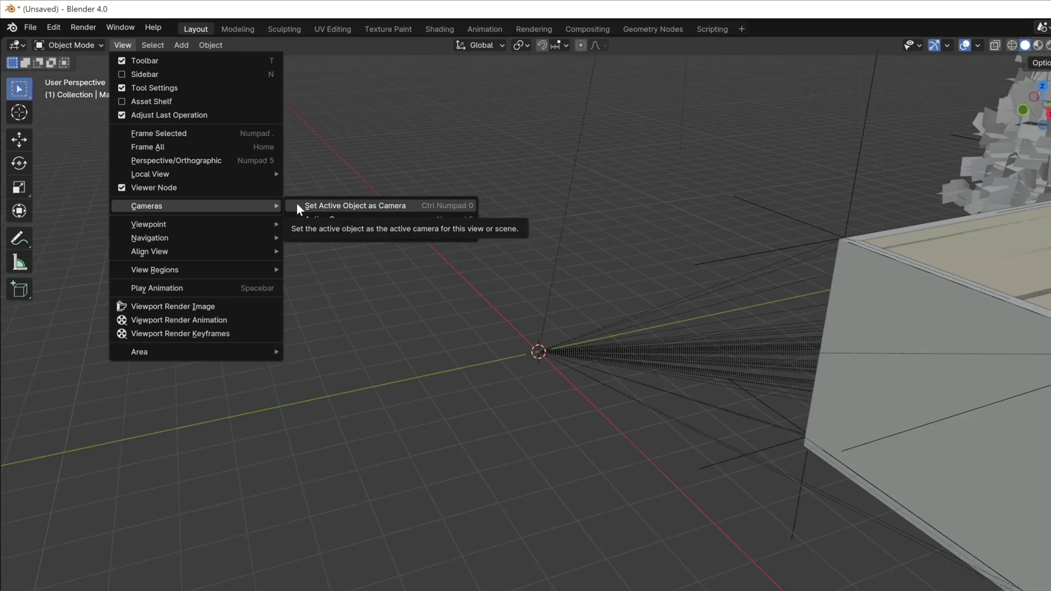
left_click(366, 241)
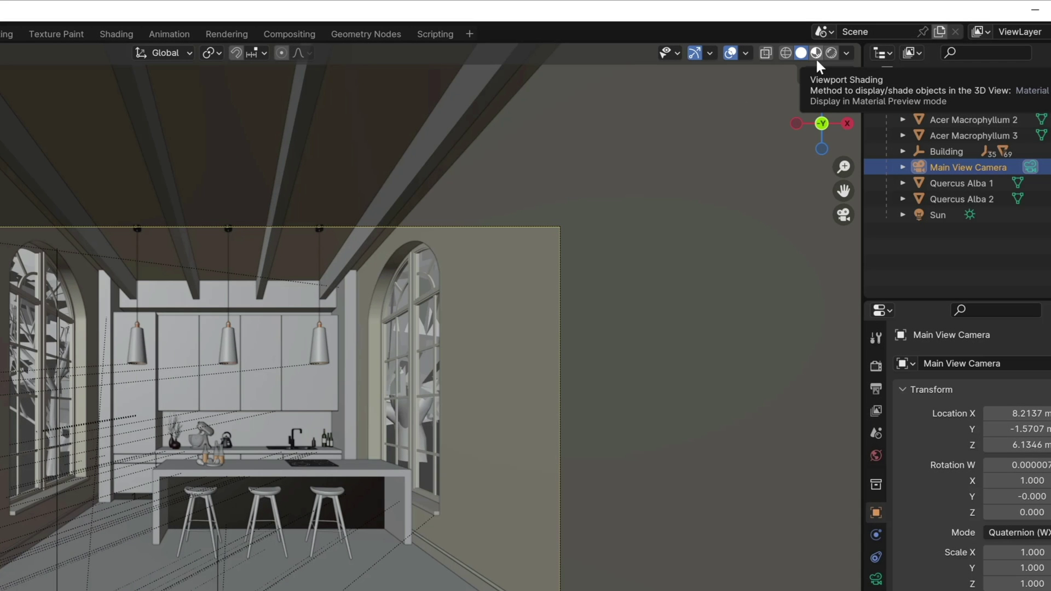
- Switch the viewport shading to Material Preview
left_click(816, 52)
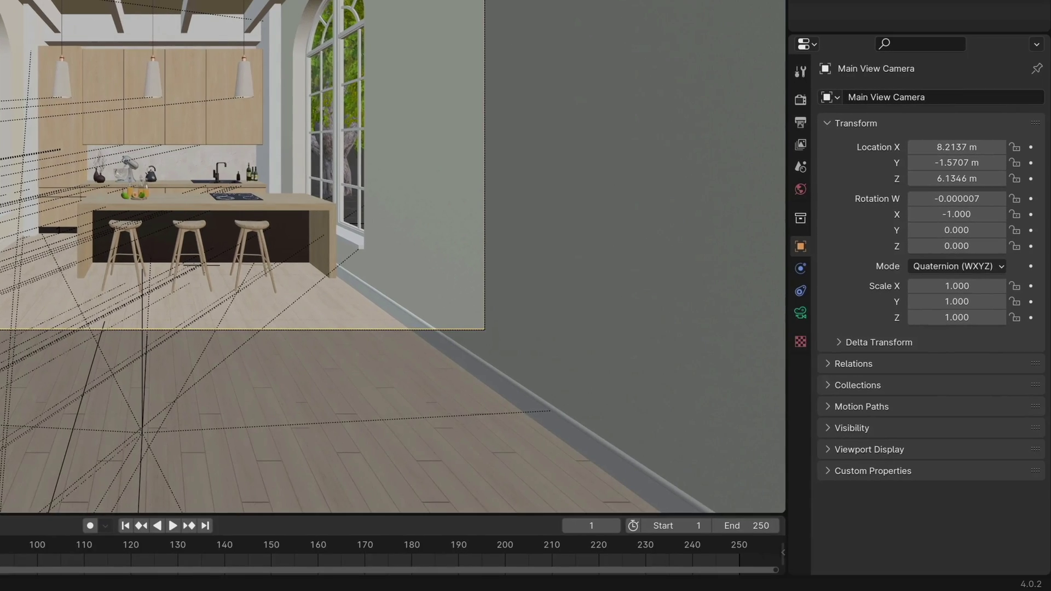
- Plug an Environment Texture using the Environment Panorama image into the World colour
left_click(801, 181)
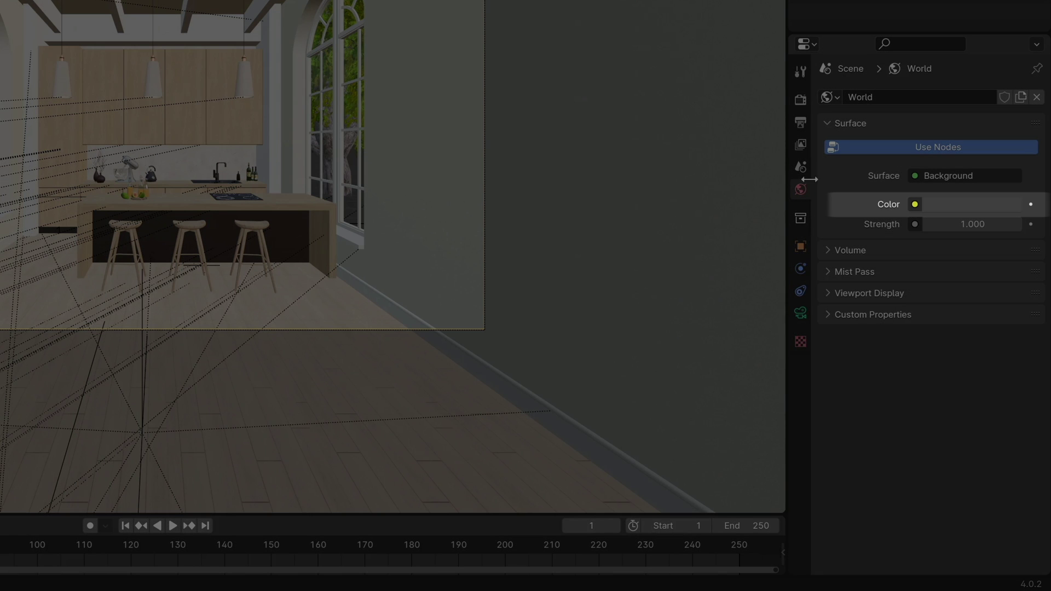
left_click(916, 205)
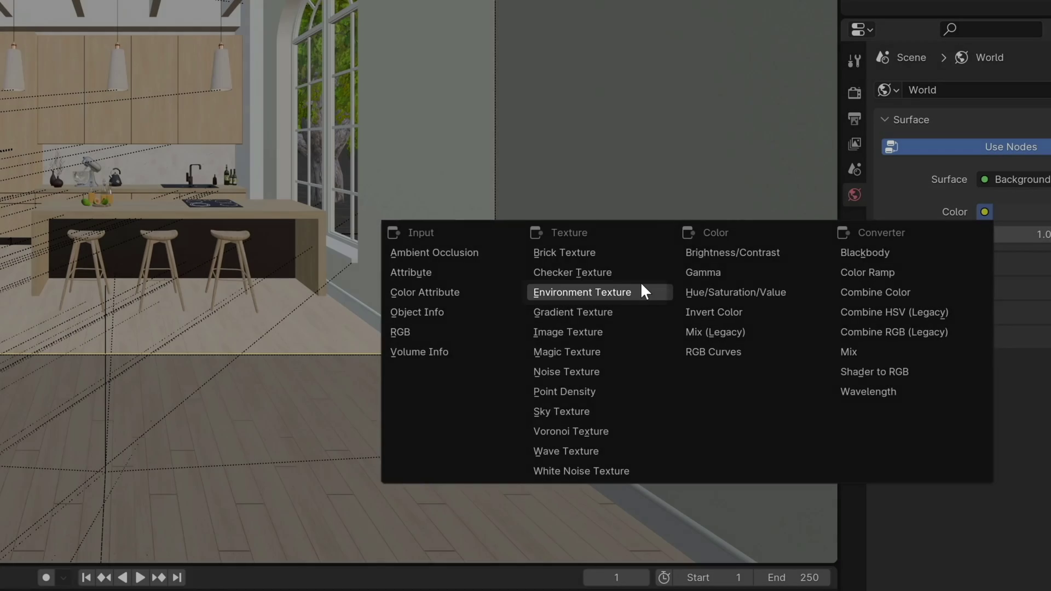
left_click(641, 288)
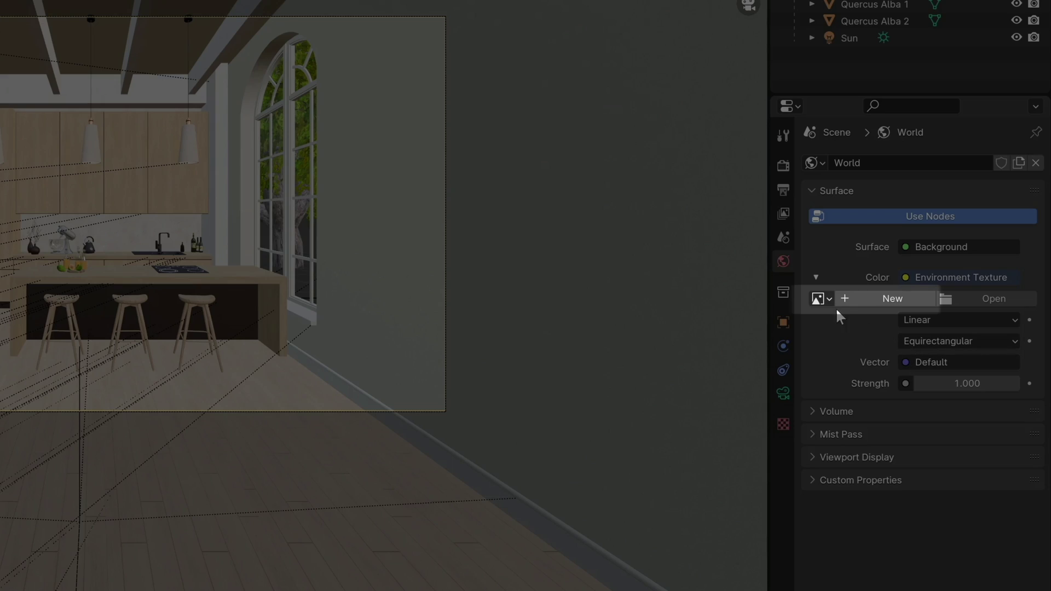
left_click(820, 299)
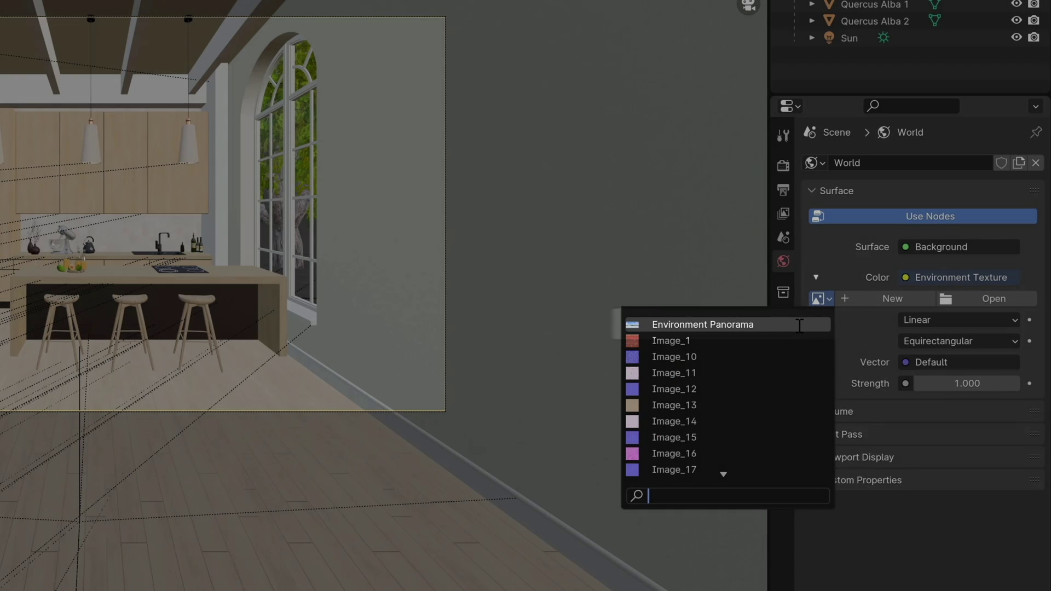
left_click(800, 324)
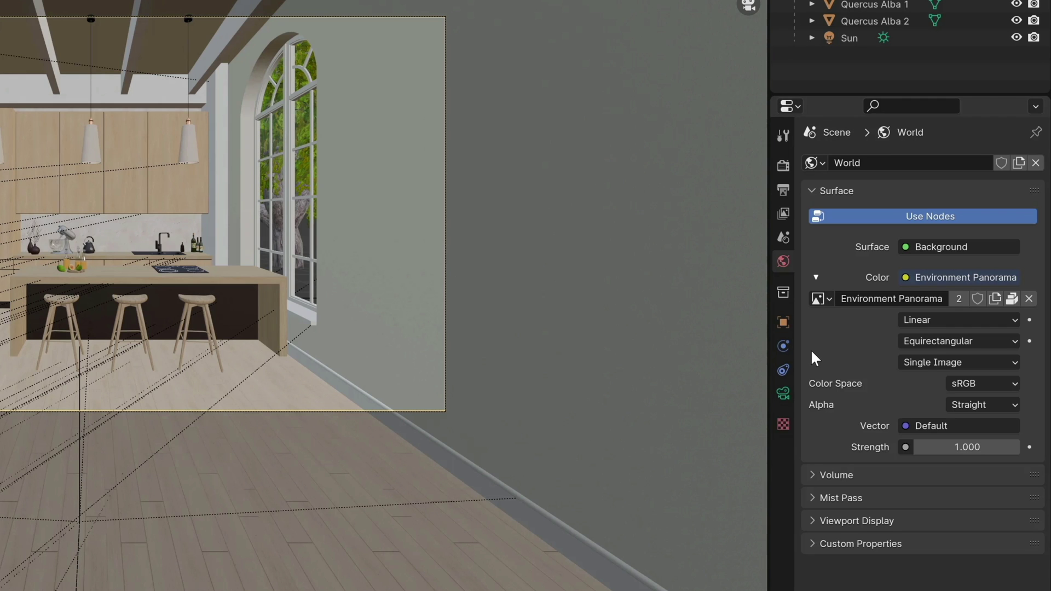
- Set the render engine to Cycles with GPU Compute as the device
left_click(783, 163)
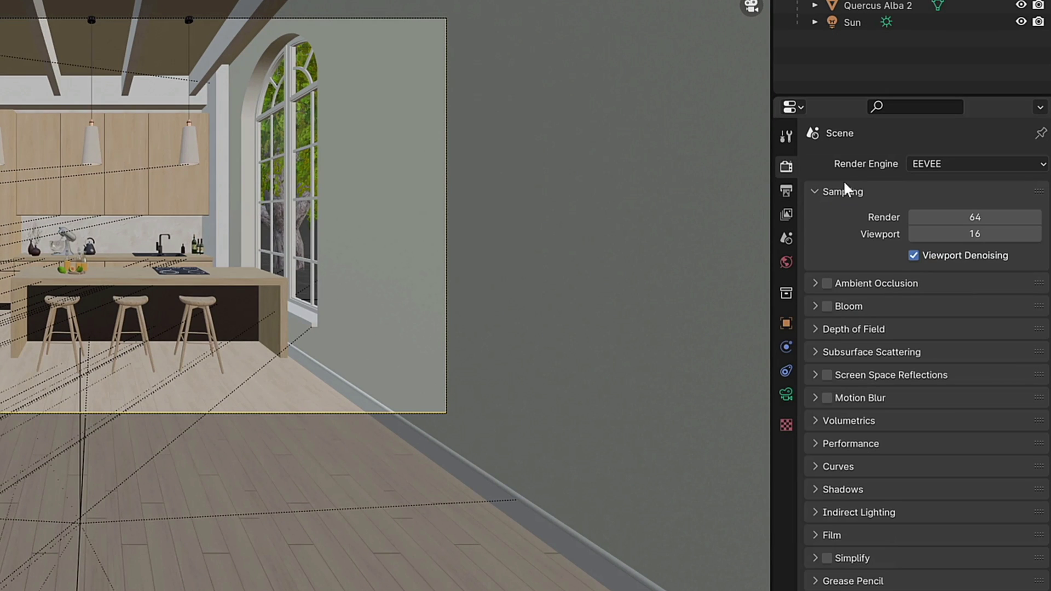
left_click(937, 167)
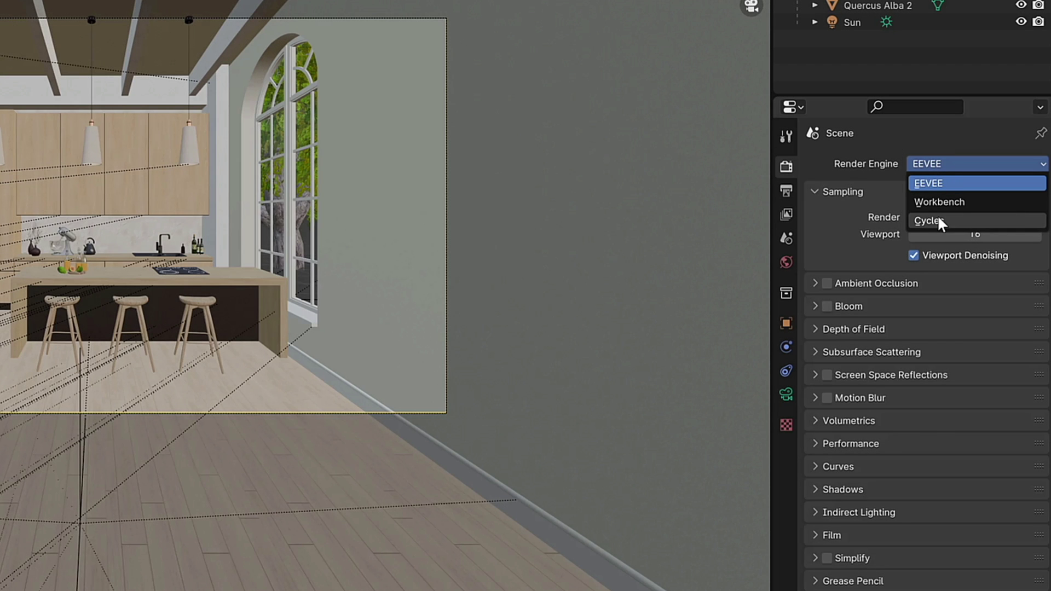
left_click(940, 220)
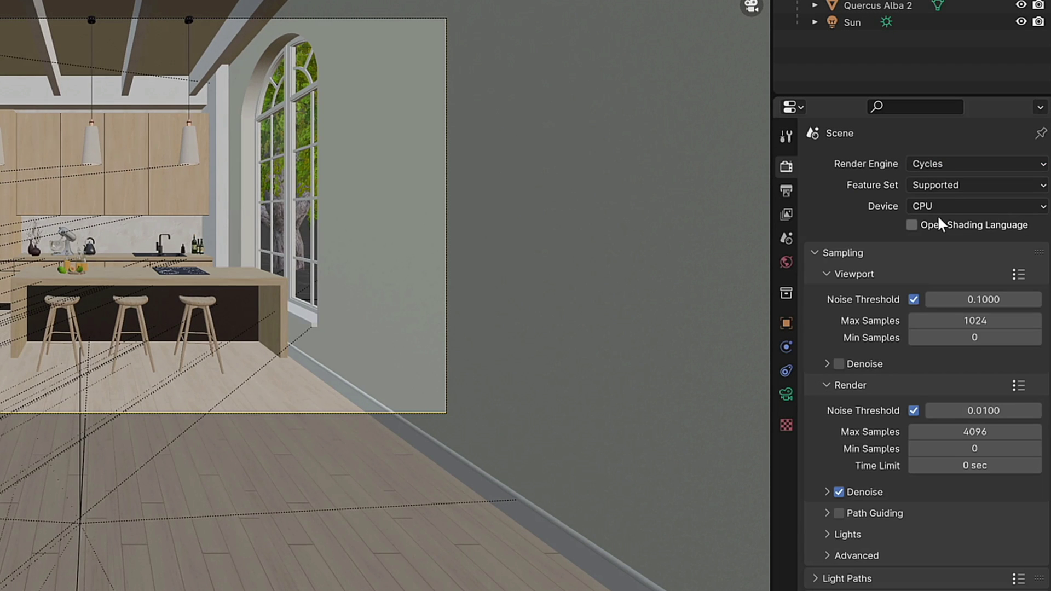
left_click(946, 211)
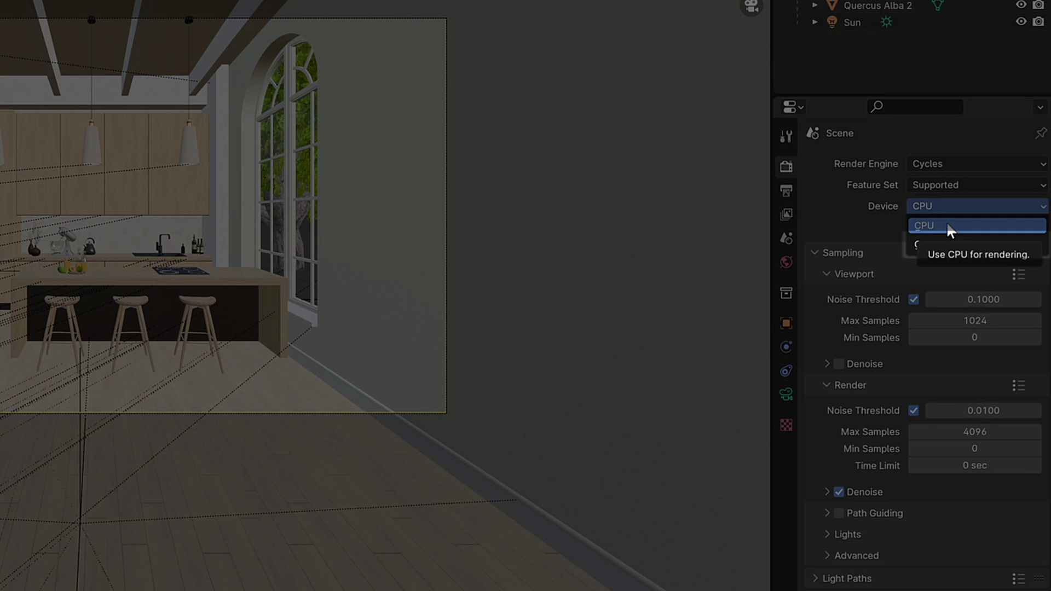
left_click(919, 244)
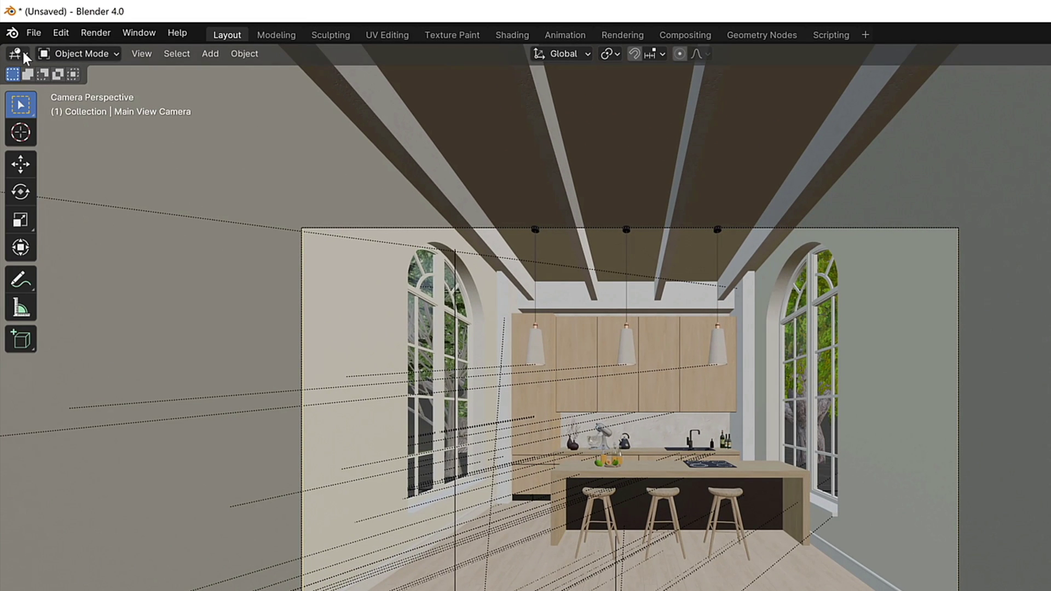
left_click(20, 54)
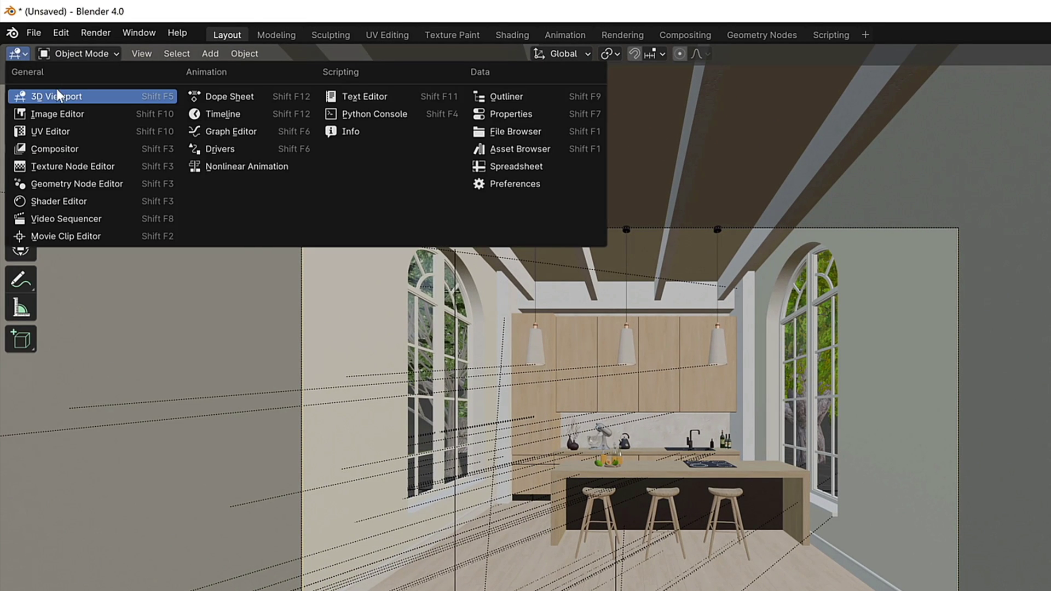
left_click(106, 94)
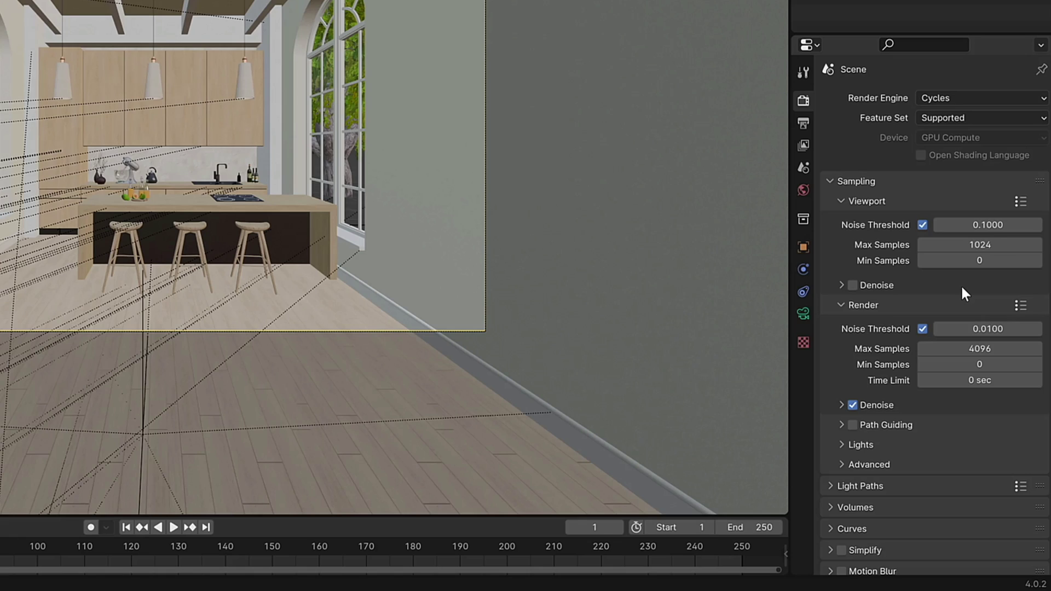
- Set Cycles Sampling to 50 viewport max samples and 1024 render max samples
double_click(992, 245)
key("BackSpace")
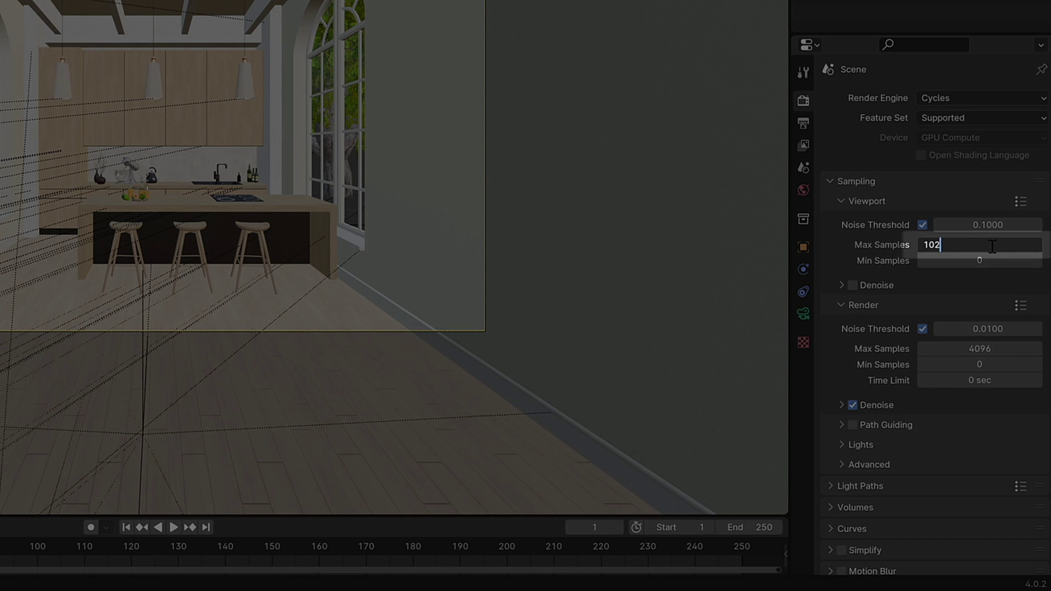
key("BackSpace")
key("BackSpace")
key("BackSpace")
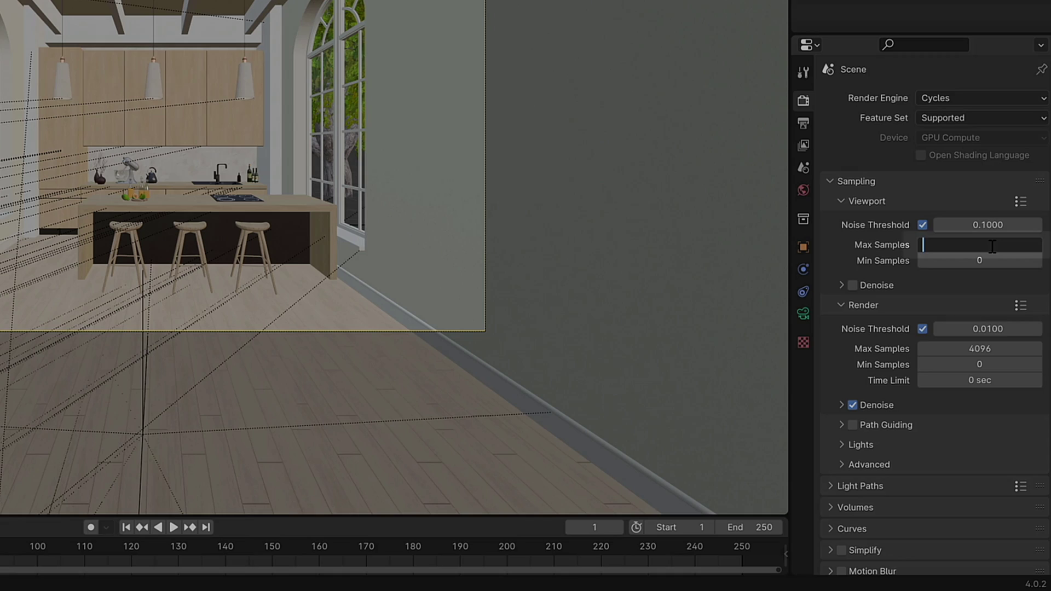
type("50")
key("Return")
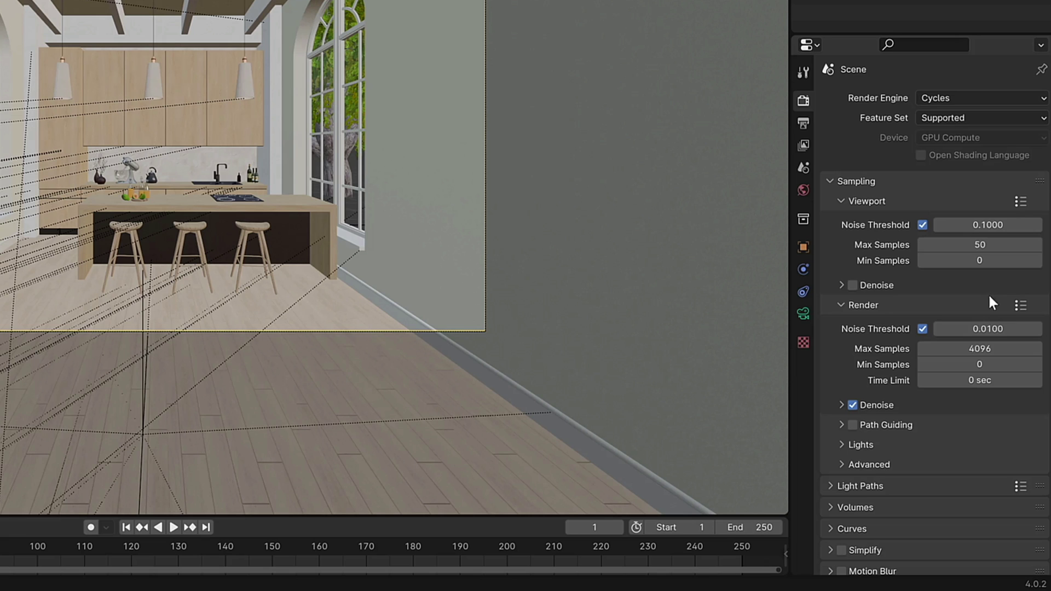
left_click(996, 351)
key("BackSpace")
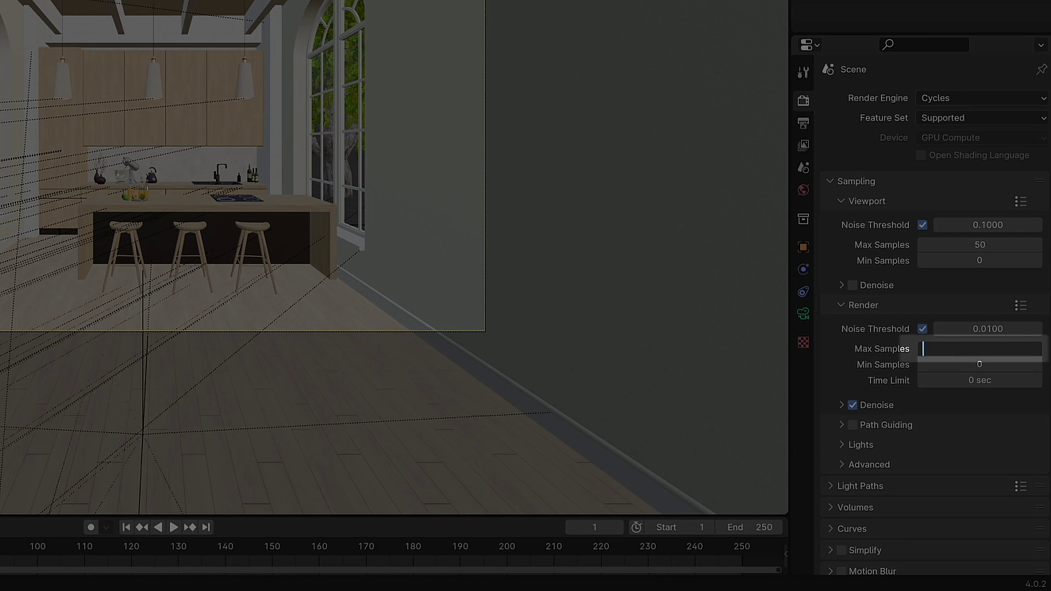
type("1024")
key("Return")
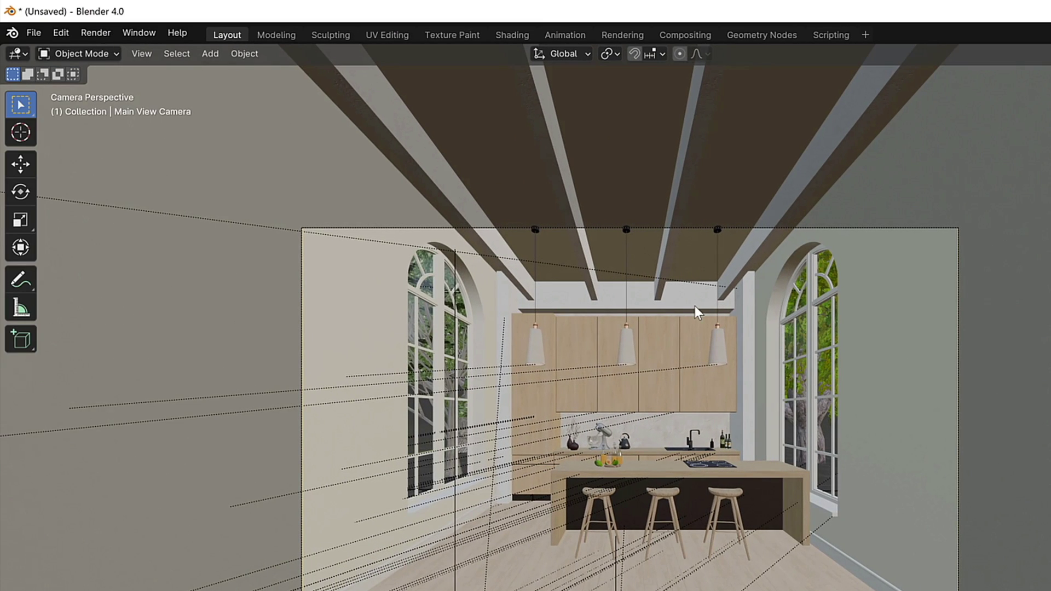
- Open the Render menu to render the kitchen camera view
left_click(82, 35)
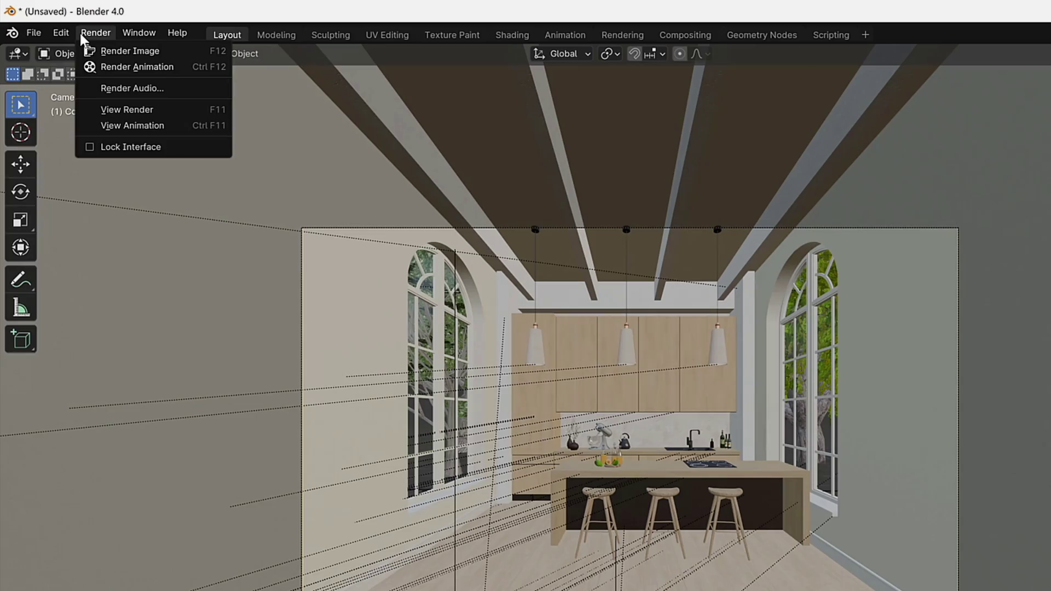